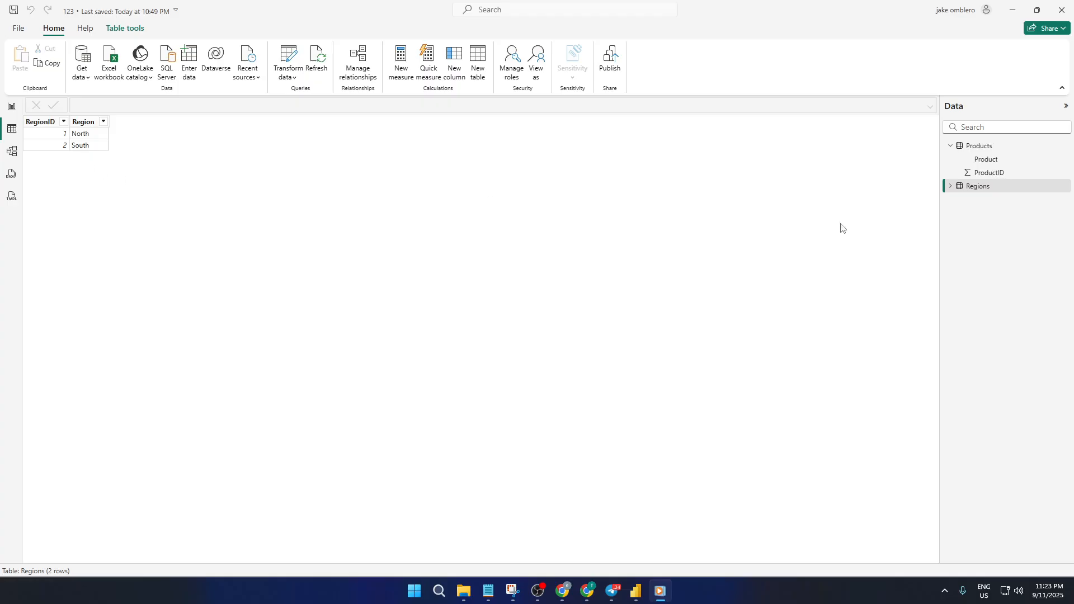
- View the rows of the Products and Regions tables, and open the Power Query Editor
left_click(1000, 148)
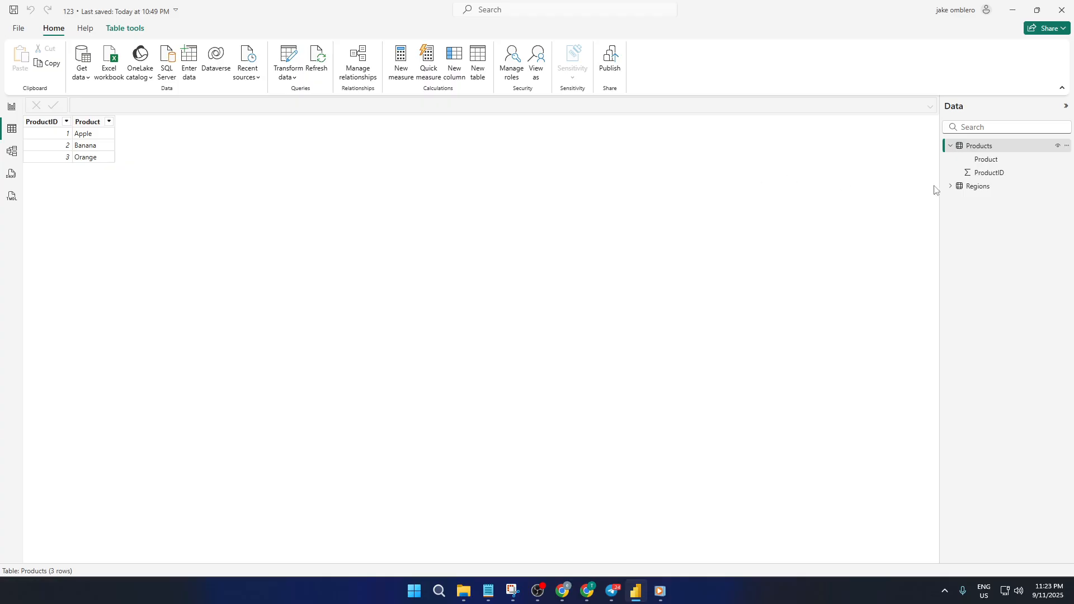
left_click(973, 152)
left_click(980, 187)
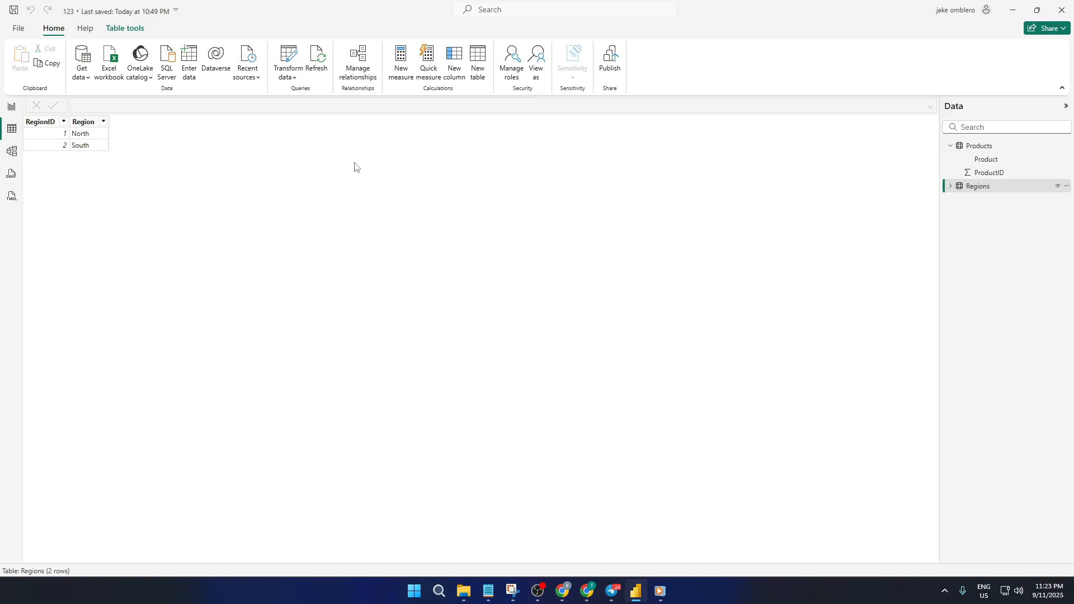
left_click(293, 61)
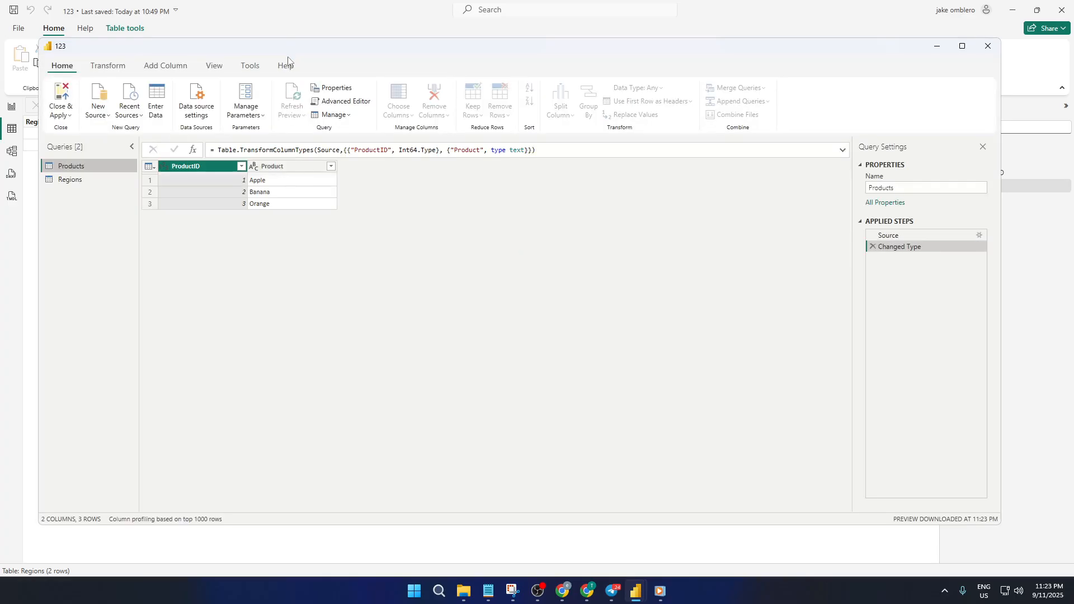
- Add a custom column with the formula = Regions to the Products query and expand it into RegionID and Region, keeping the original name as prefix
left_click(297, 167)
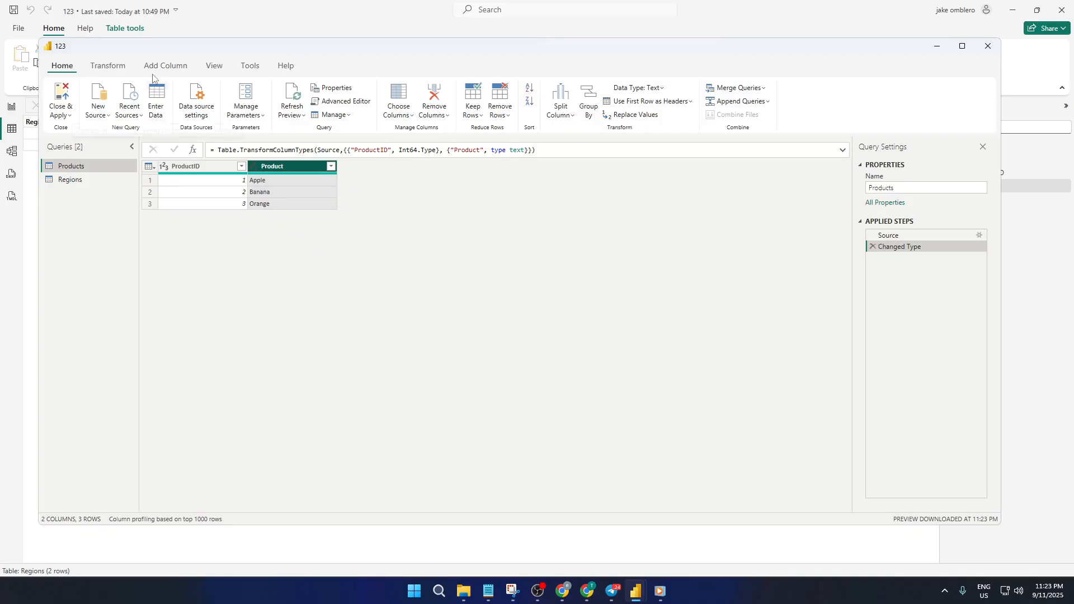
left_click(166, 67)
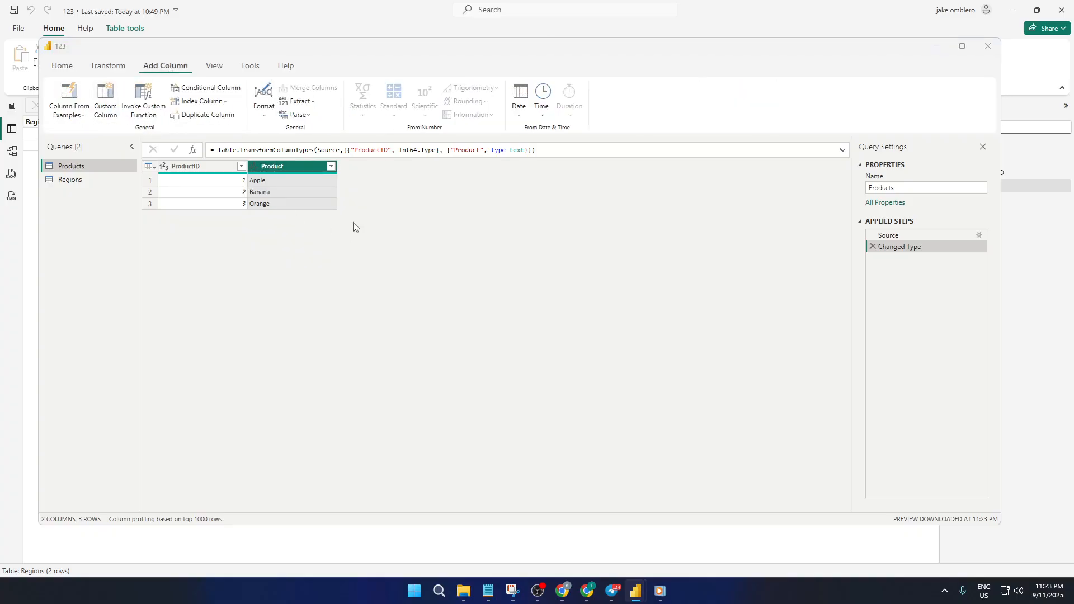
left_click(417, 259)
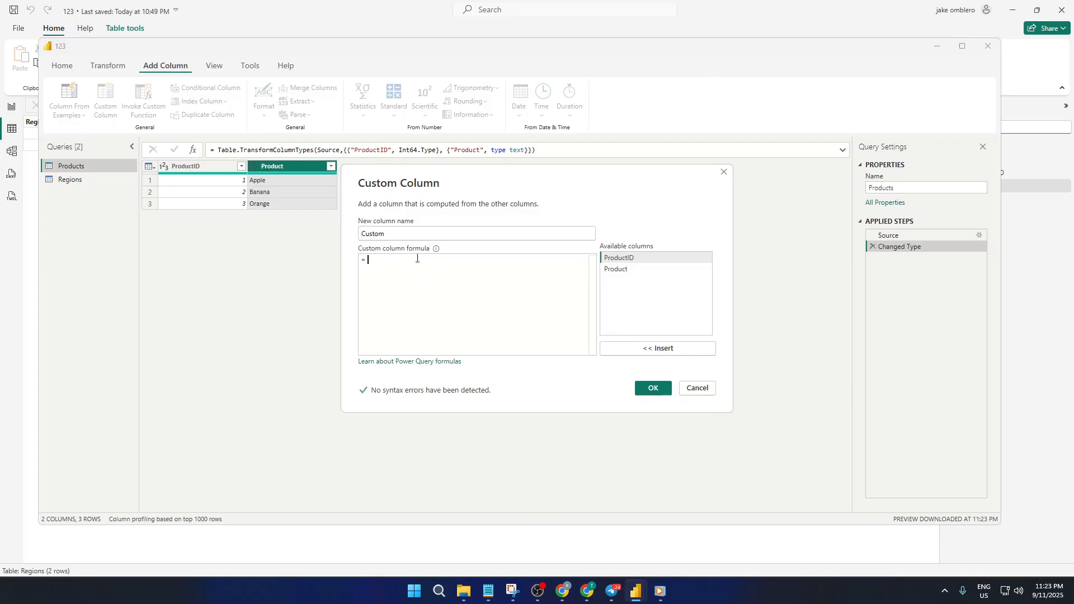
type("Regions")
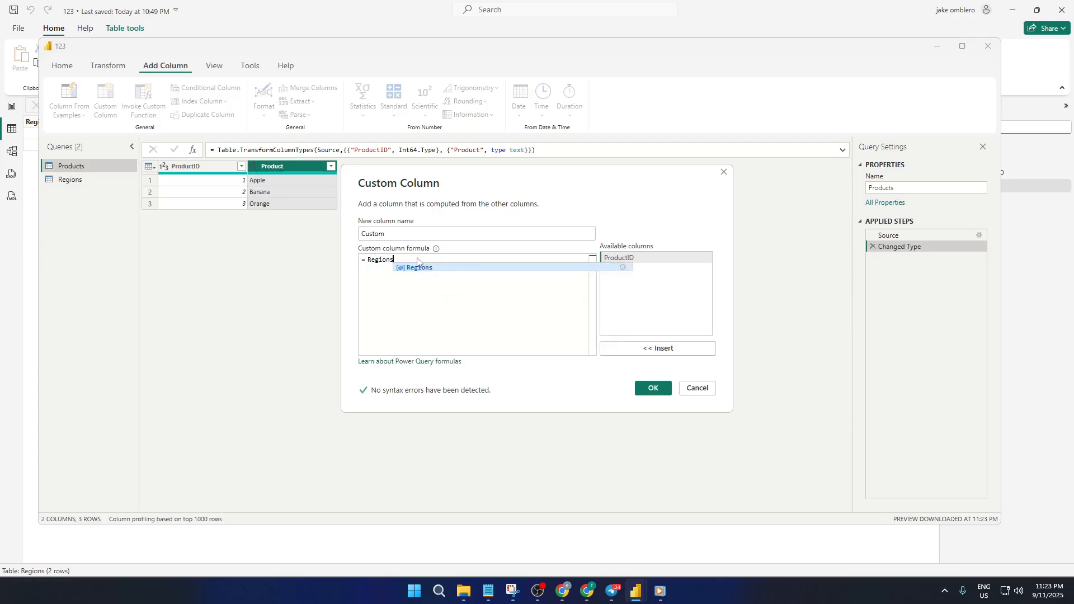
left_click(650, 390)
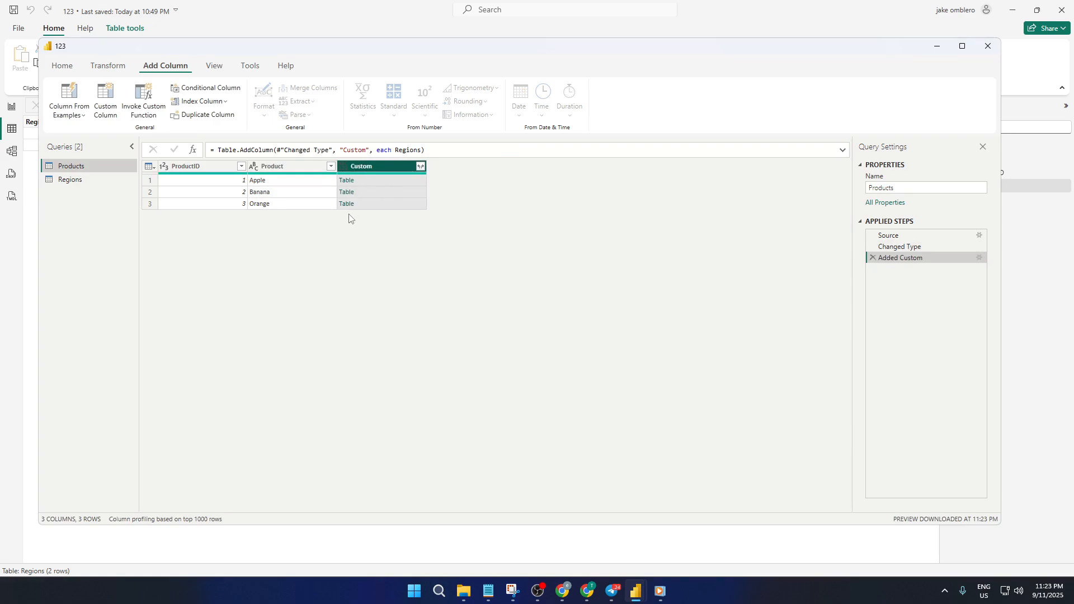
left_click(421, 167)
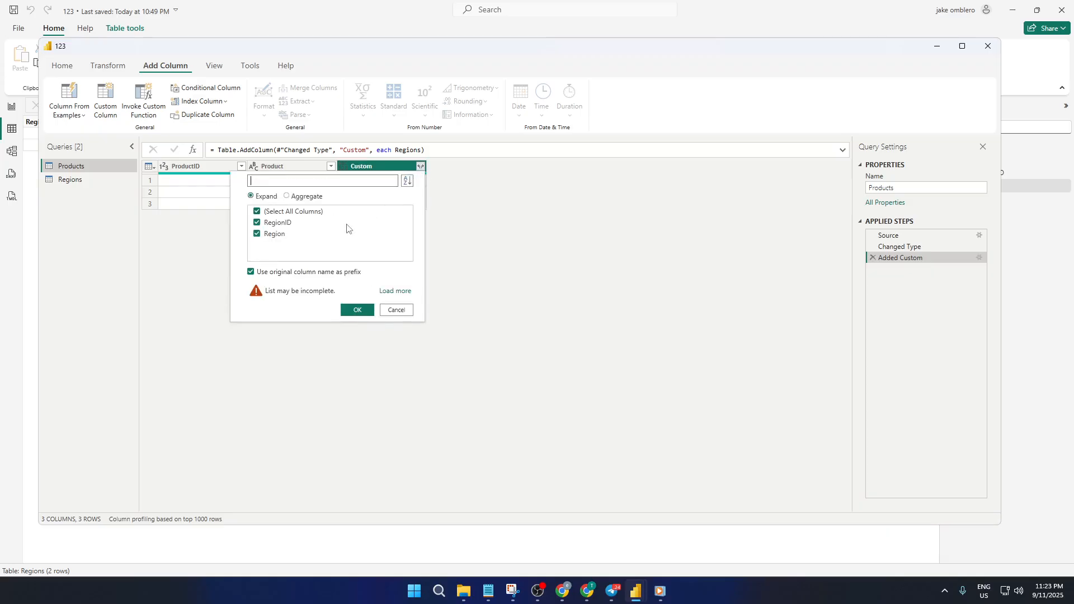
left_click(361, 311)
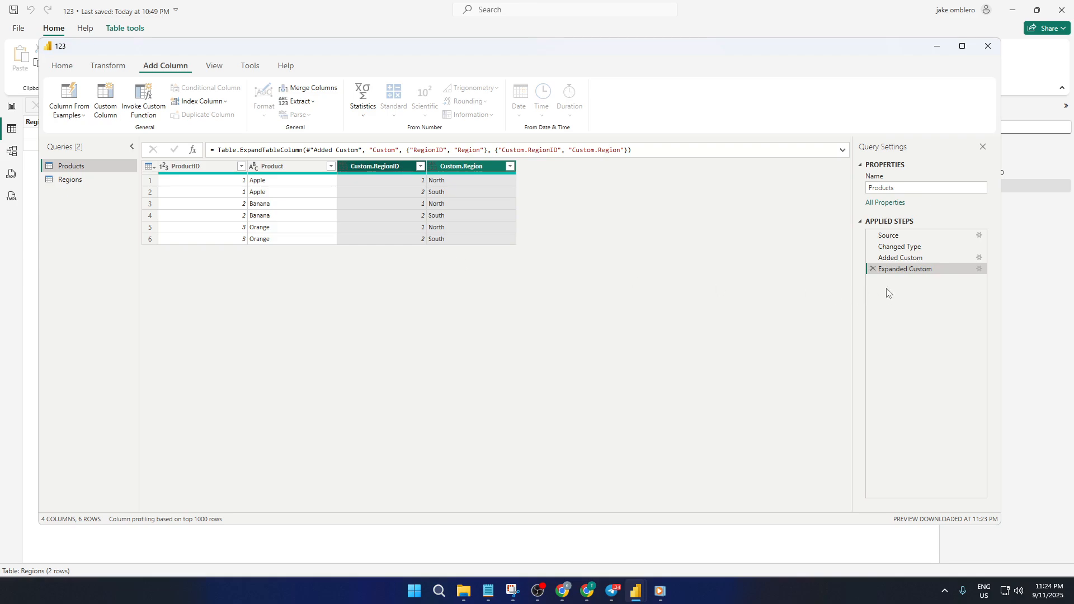
- Delete the Expanded Custom, Added Custom and Changed Type applied steps from the Products query
left_click(874, 270)
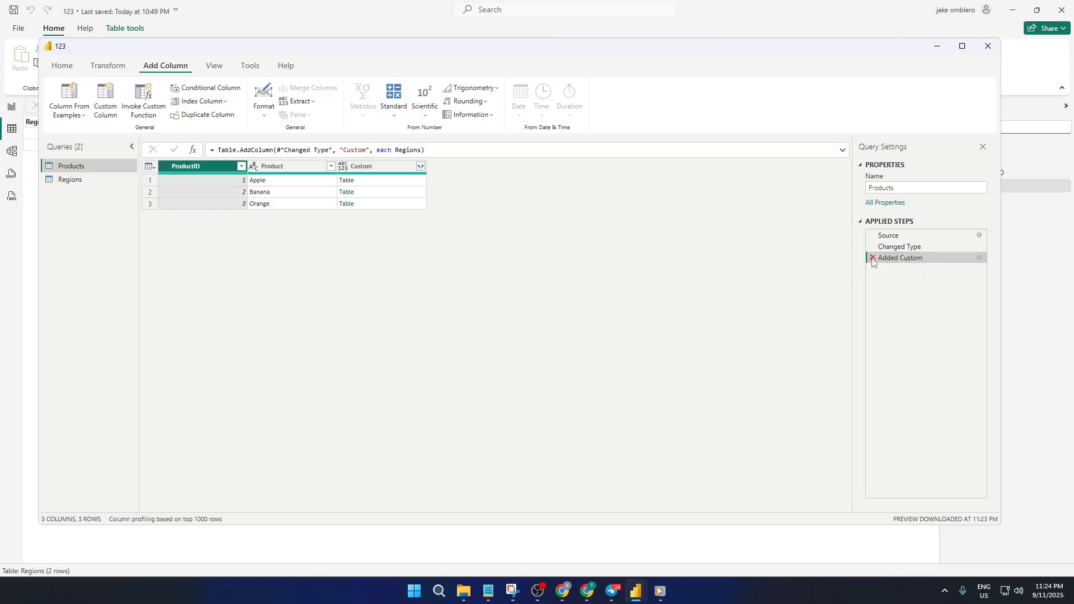
left_click(873, 258)
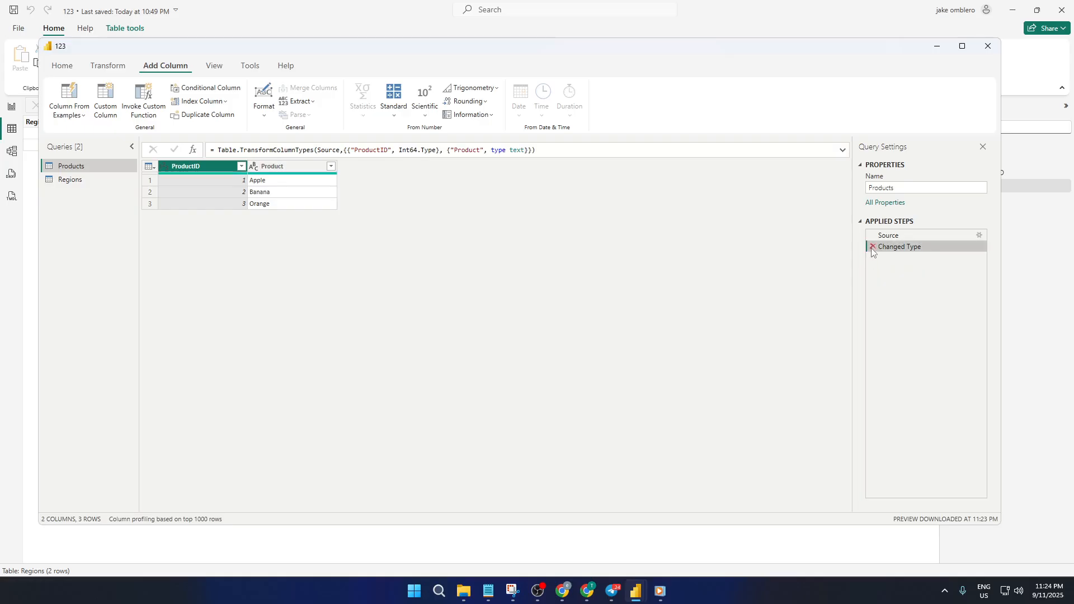
left_click(873, 246)
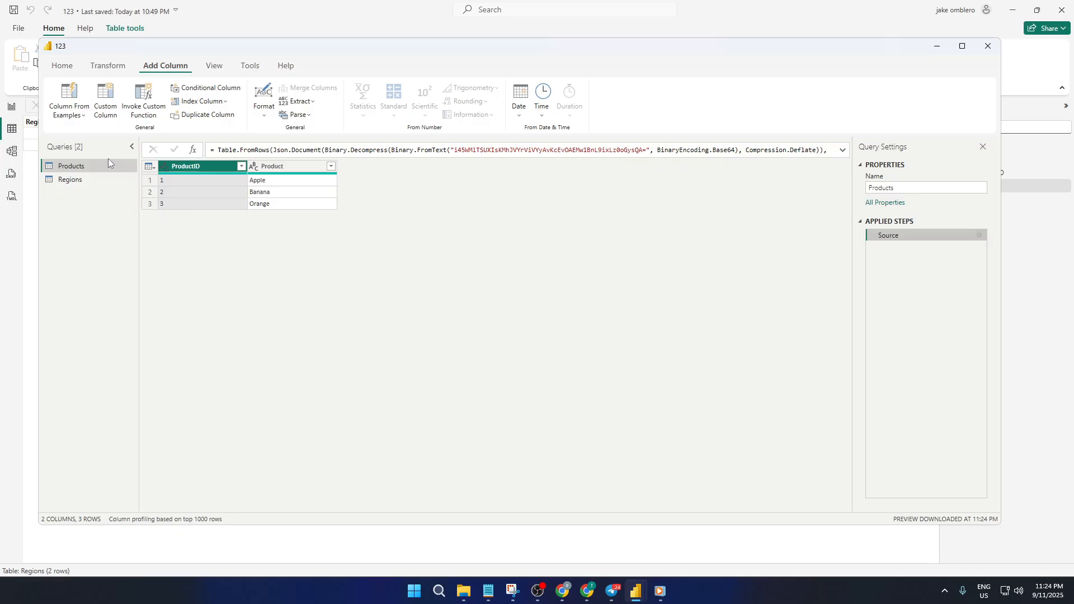
- Add a custom column to the Products query with the formula = 1, keeping the default name Custom
left_click(65, 68)
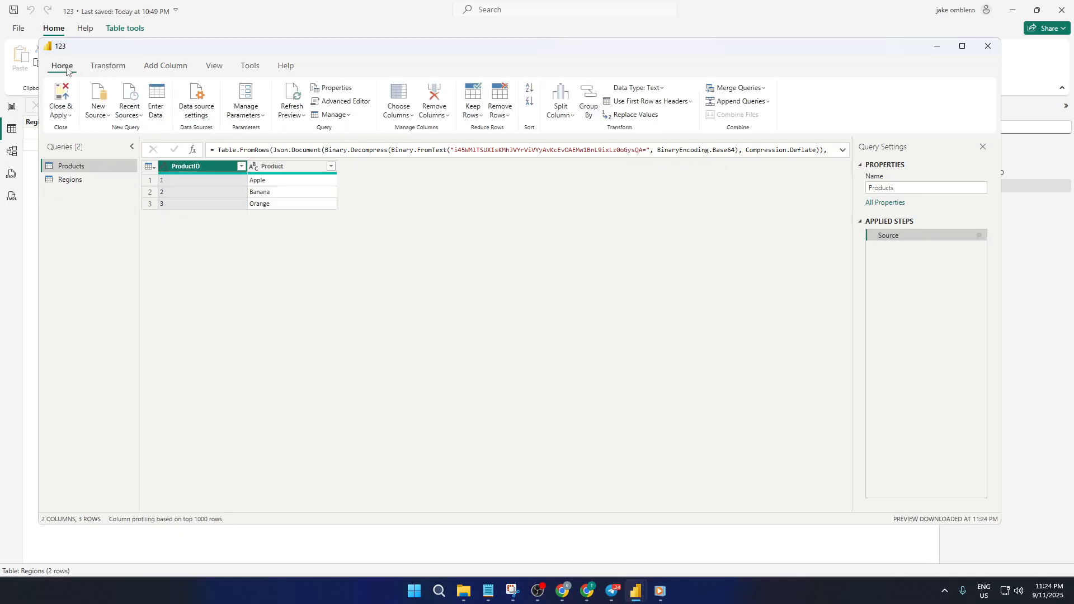
left_click(288, 171)
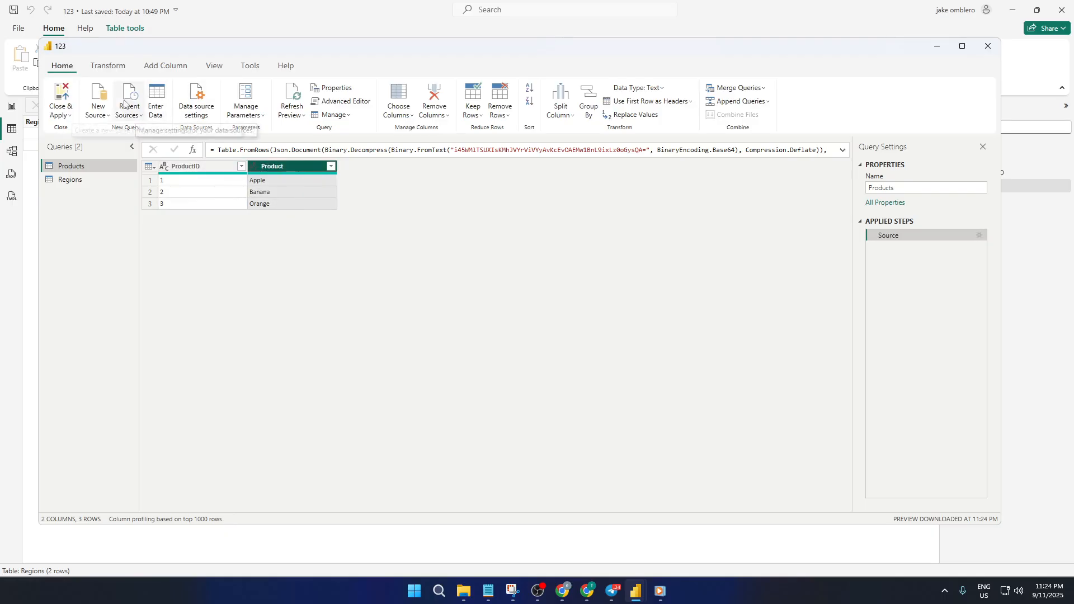
left_click(165, 65)
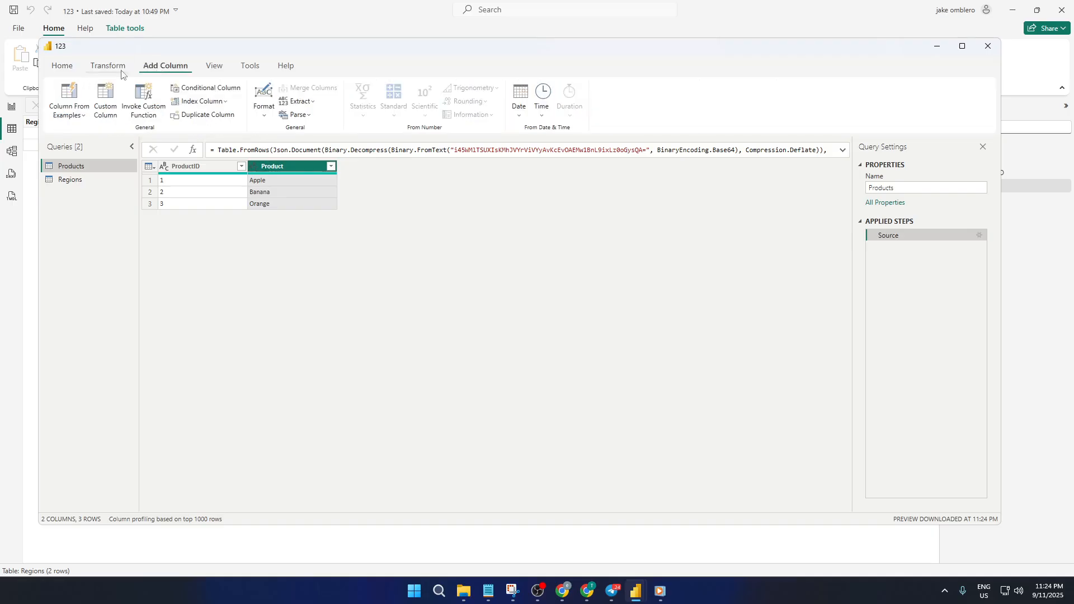
left_click(105, 99)
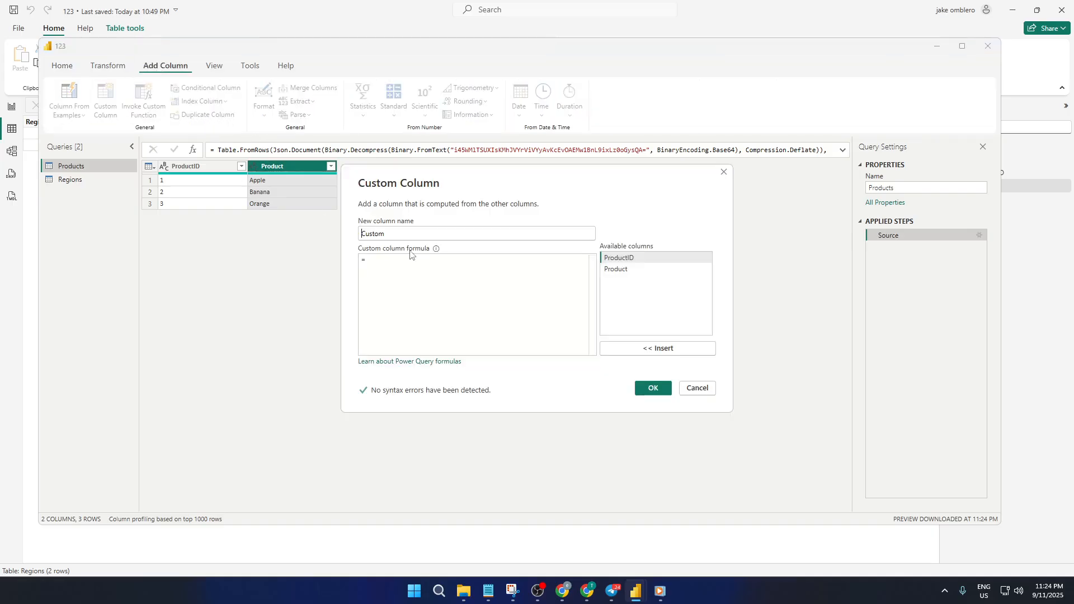
type("1")
left_click(653, 390)
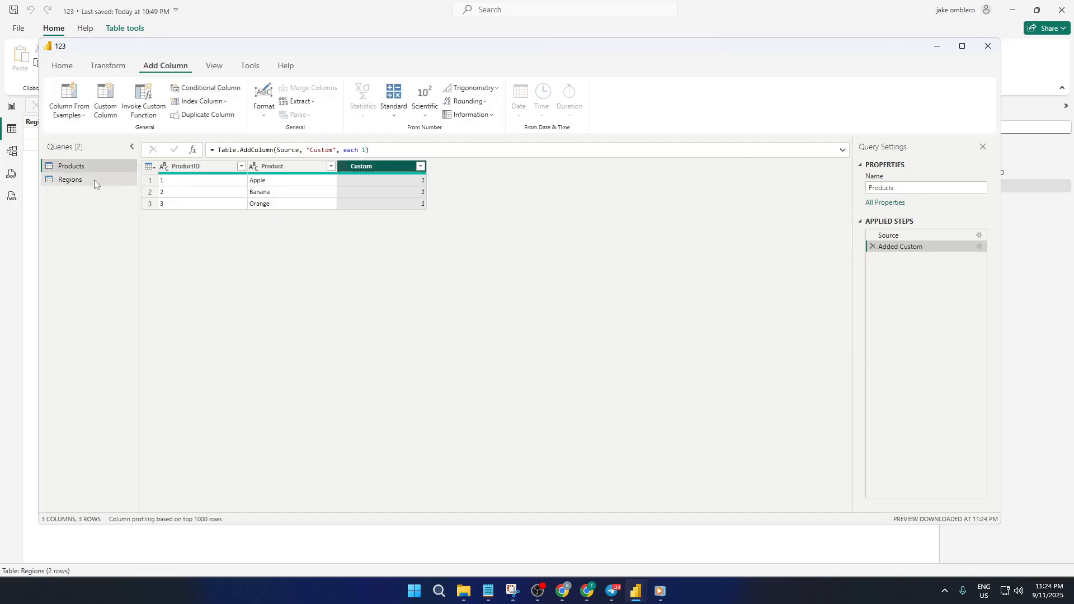
- Add a custom column named key with the formula = 1 to the Regions query
left_click(112, 181)
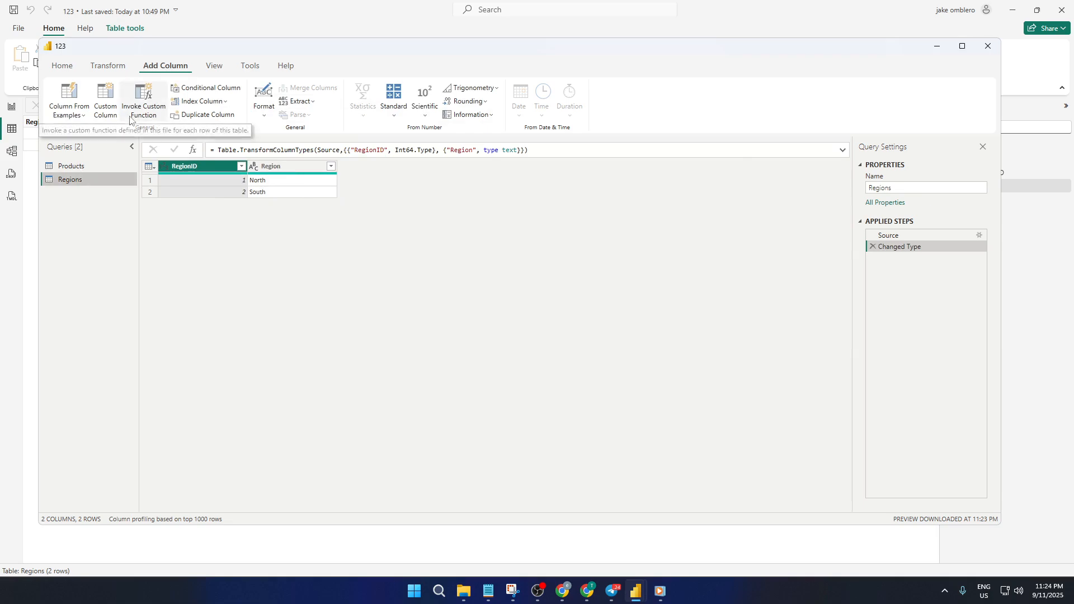
left_click(280, 182)
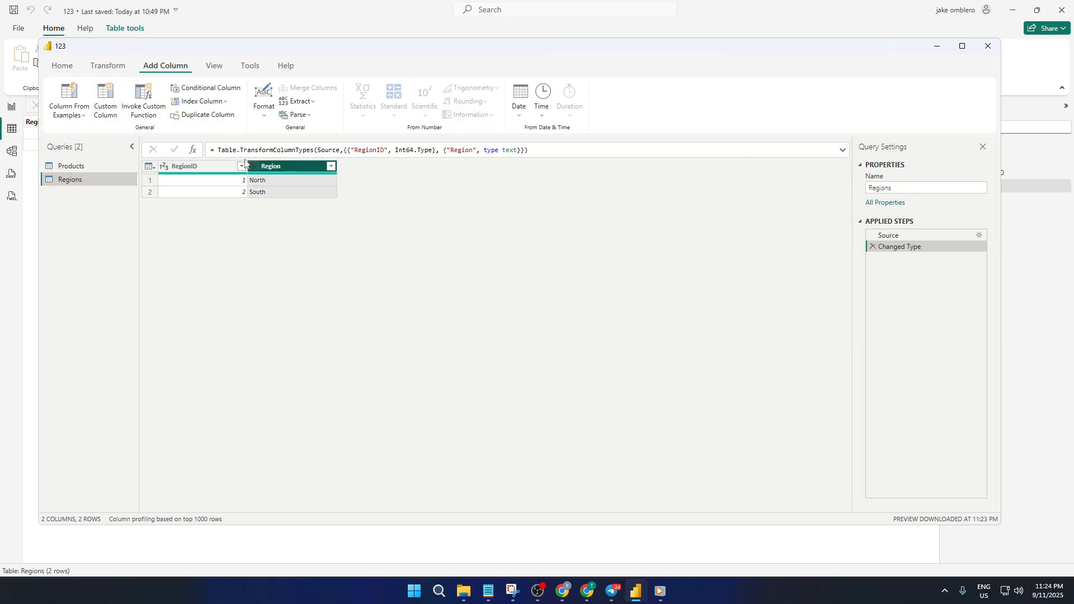
left_click(113, 96)
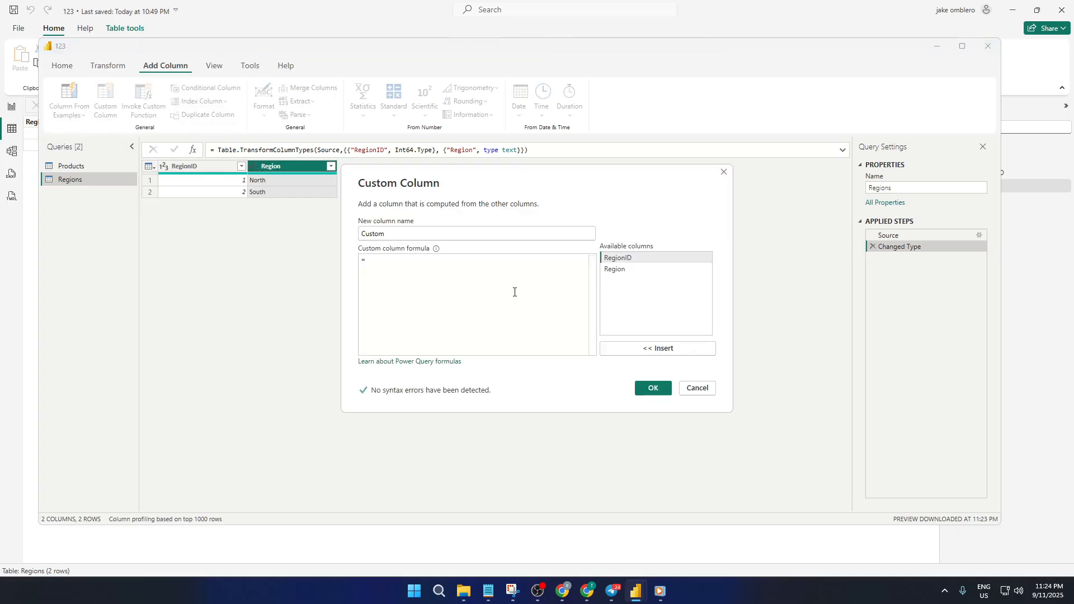
type("1")
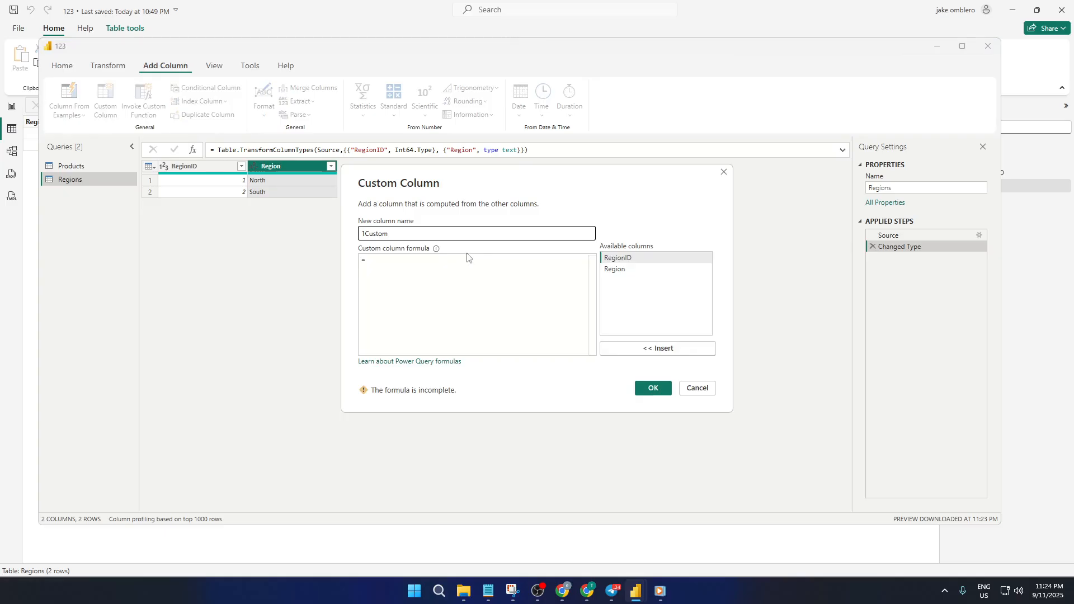
key("BackSpace")
left_click(474, 261)
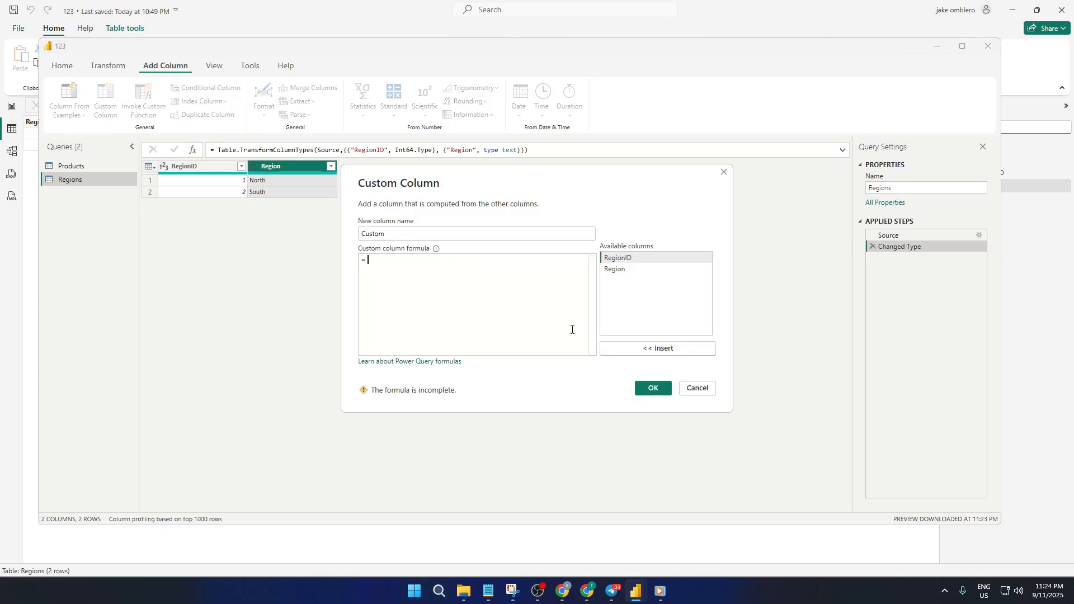
type("1")
key("shift+Tab")
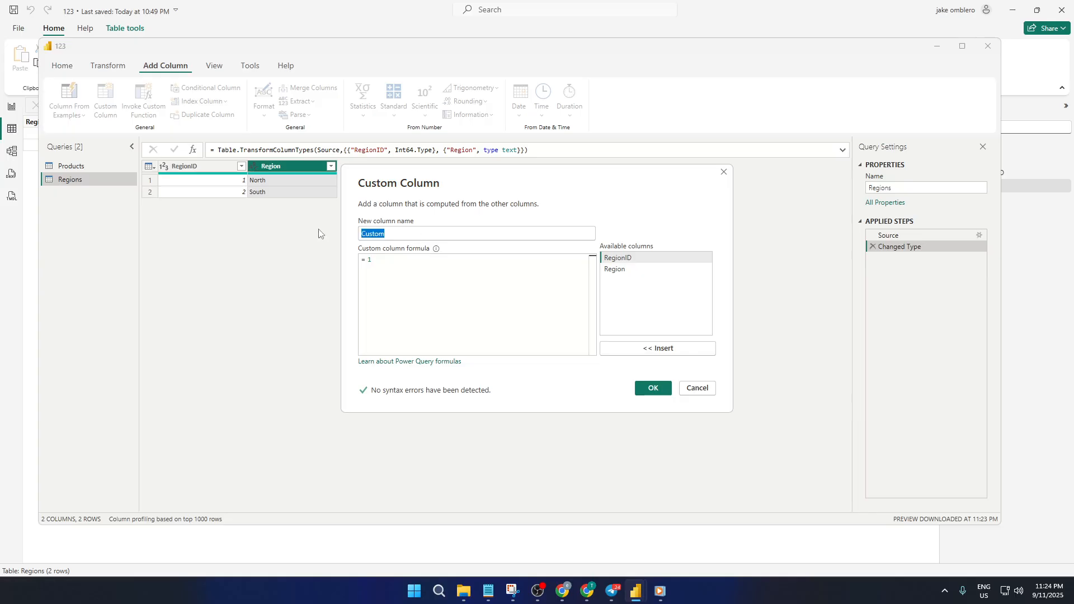
type("key")
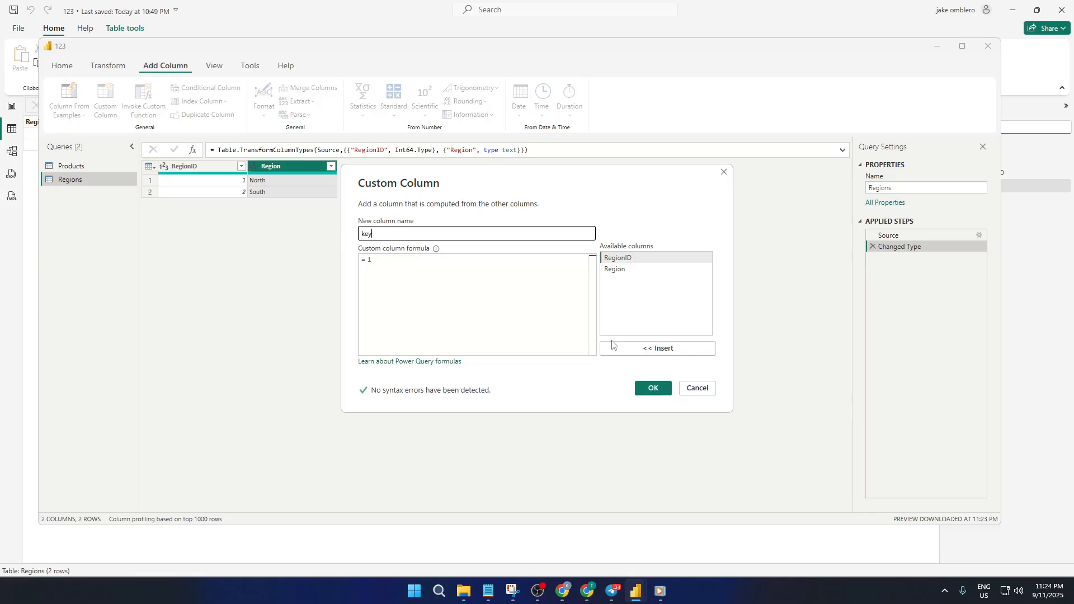
left_click(649, 390)
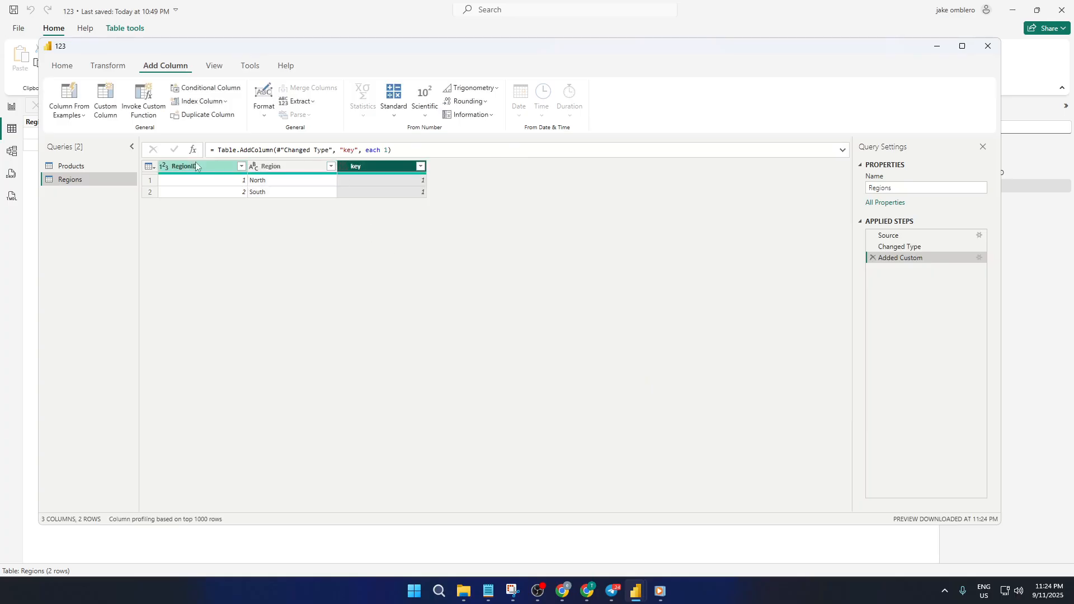
- Rename the Custom column in the Products query to key
left_click(110, 167)
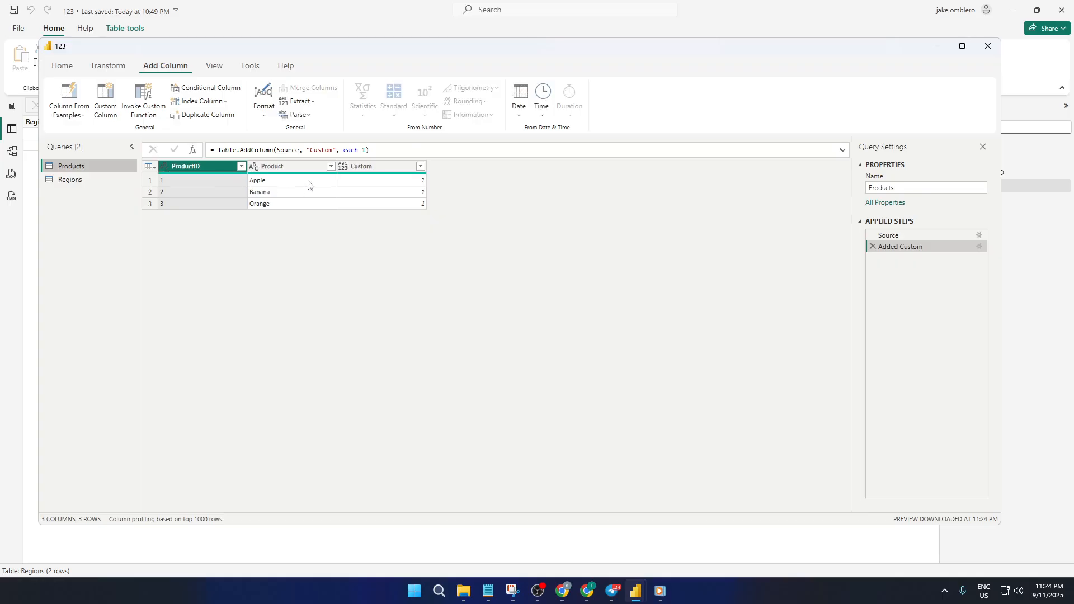
left_click(367, 168)
right_click(370, 168)
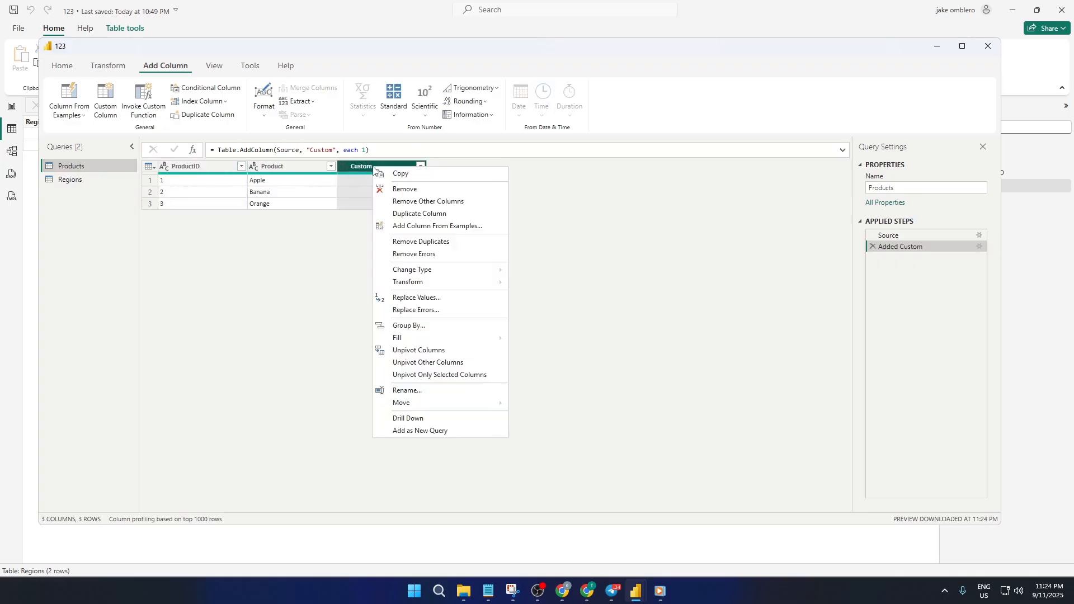
left_click(369, 166)
double_click(370, 167)
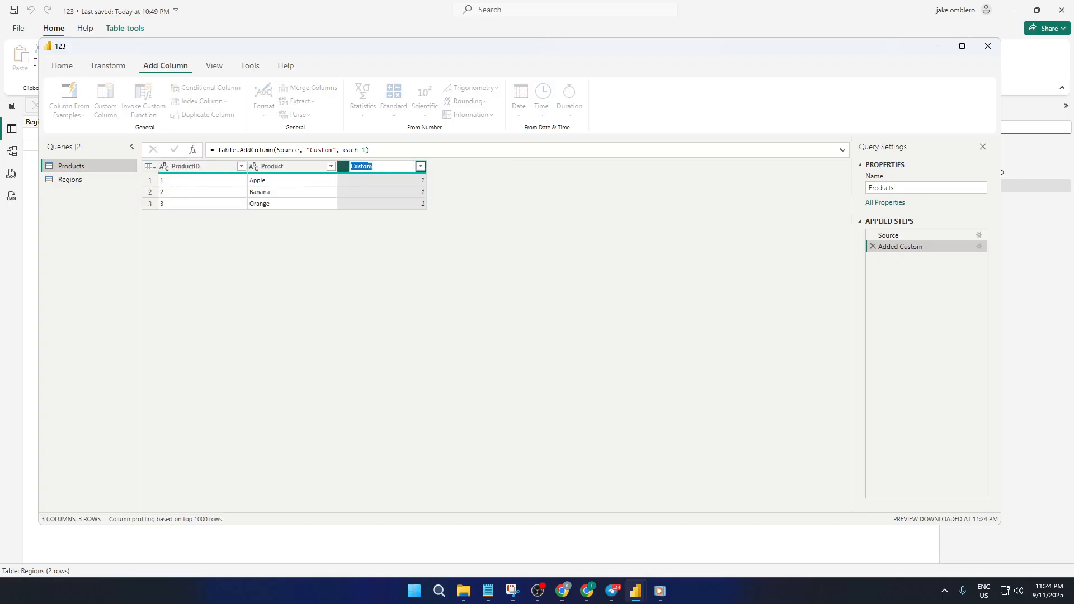
type("key")
key("Return")
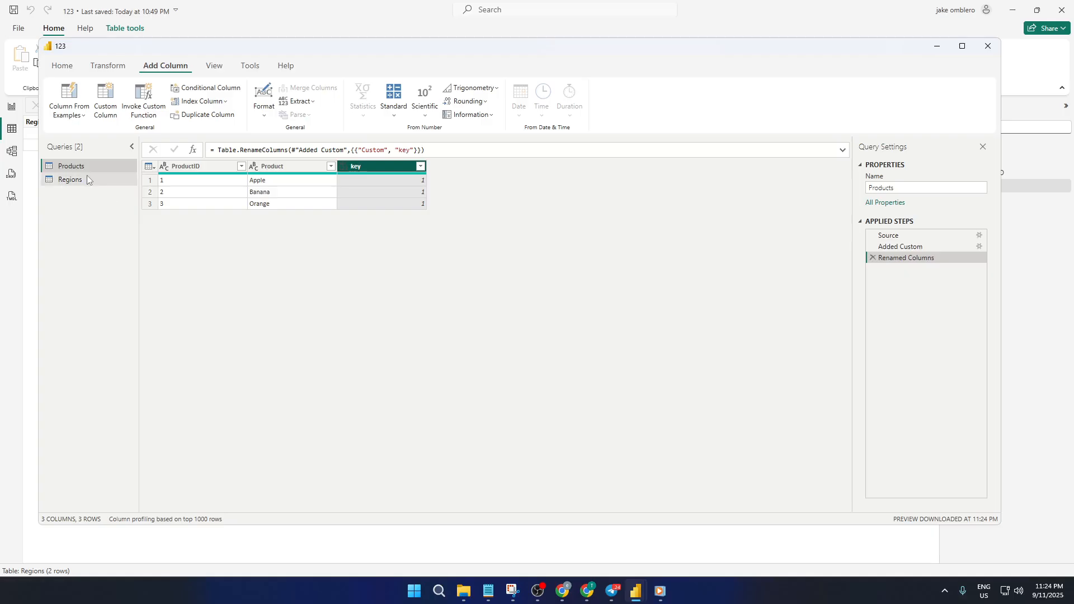
- Start merging queries as a new query, with Regions as the first table and Products as the second
left_click(85, 179)
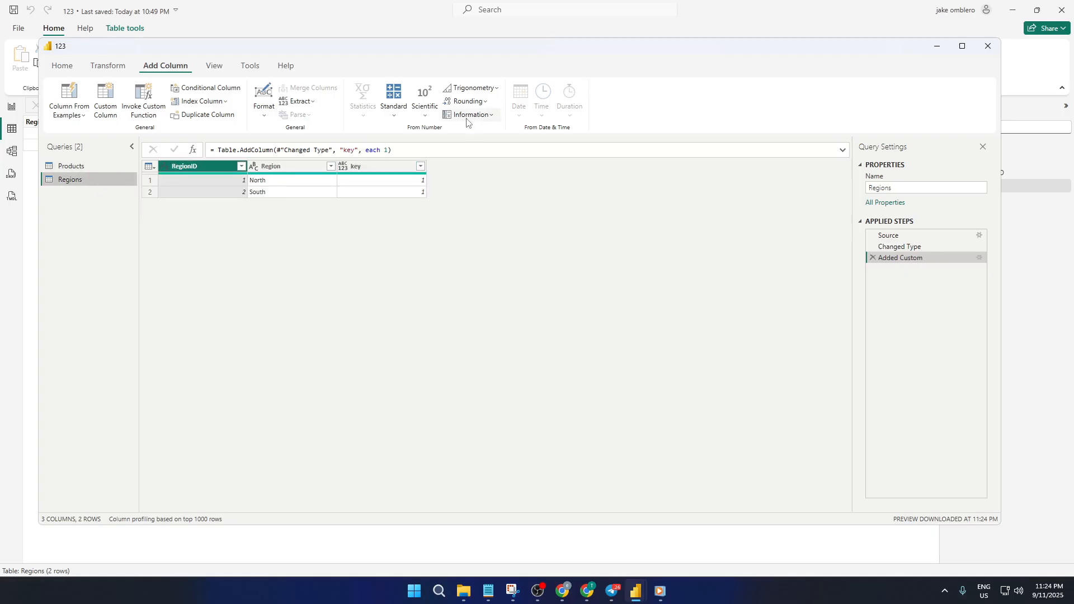
left_click(66, 67)
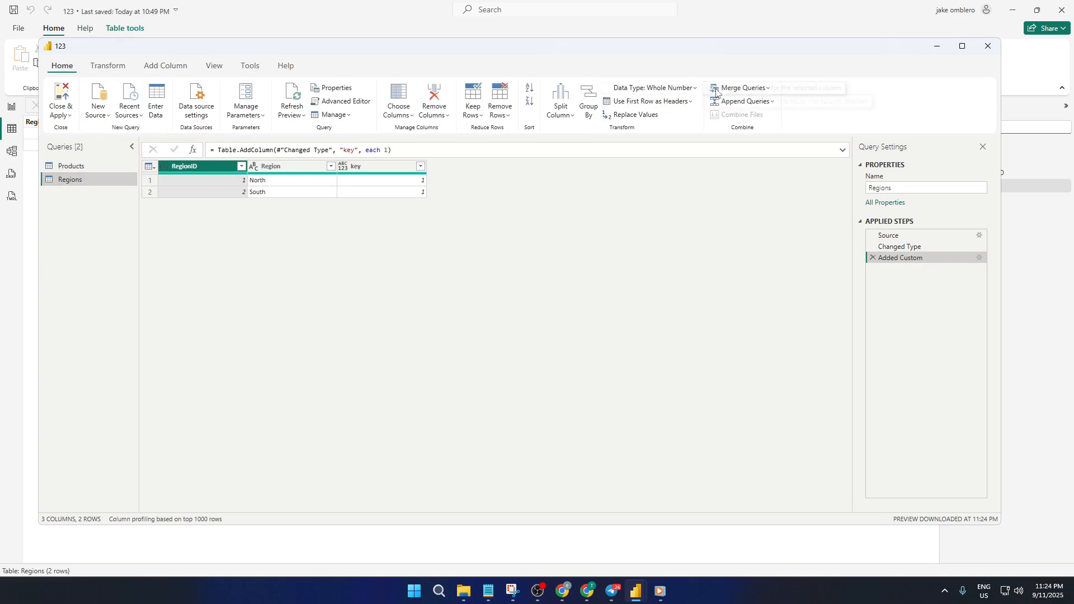
left_click(749, 91)
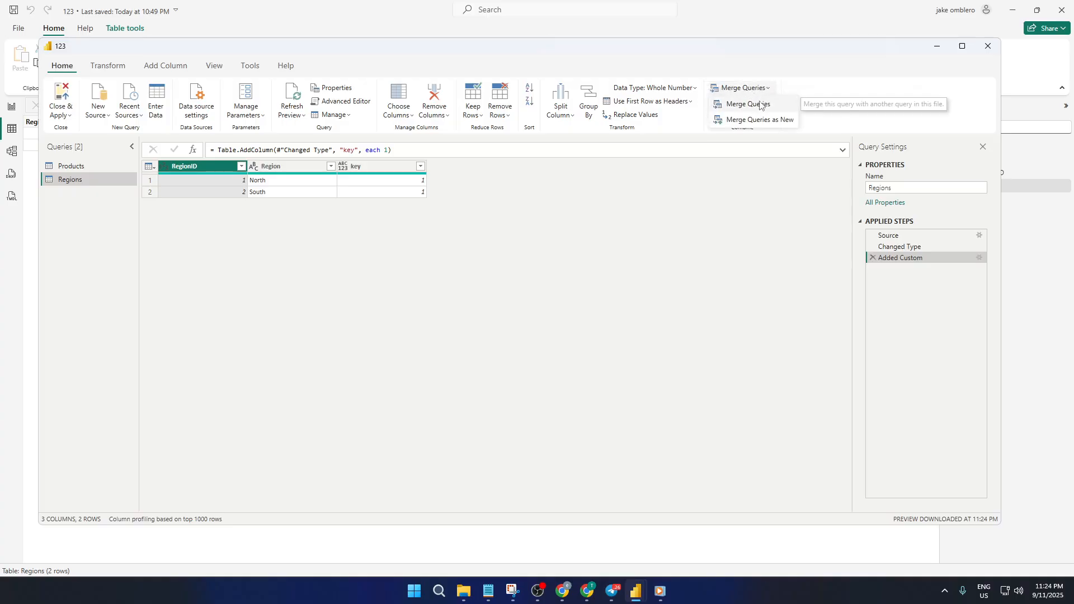
left_click(761, 121)
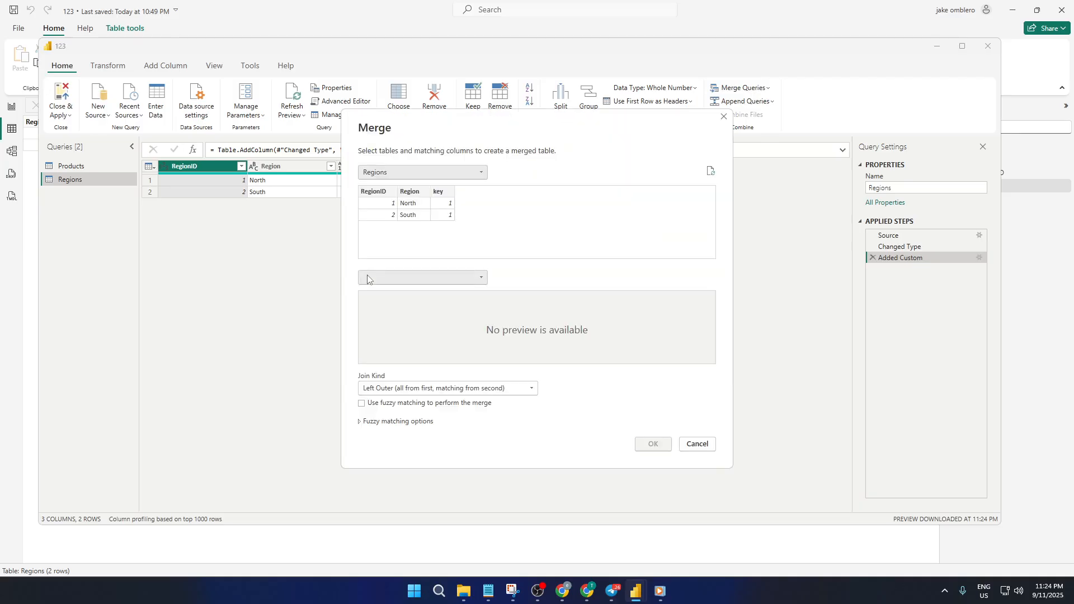
left_click(418, 278)
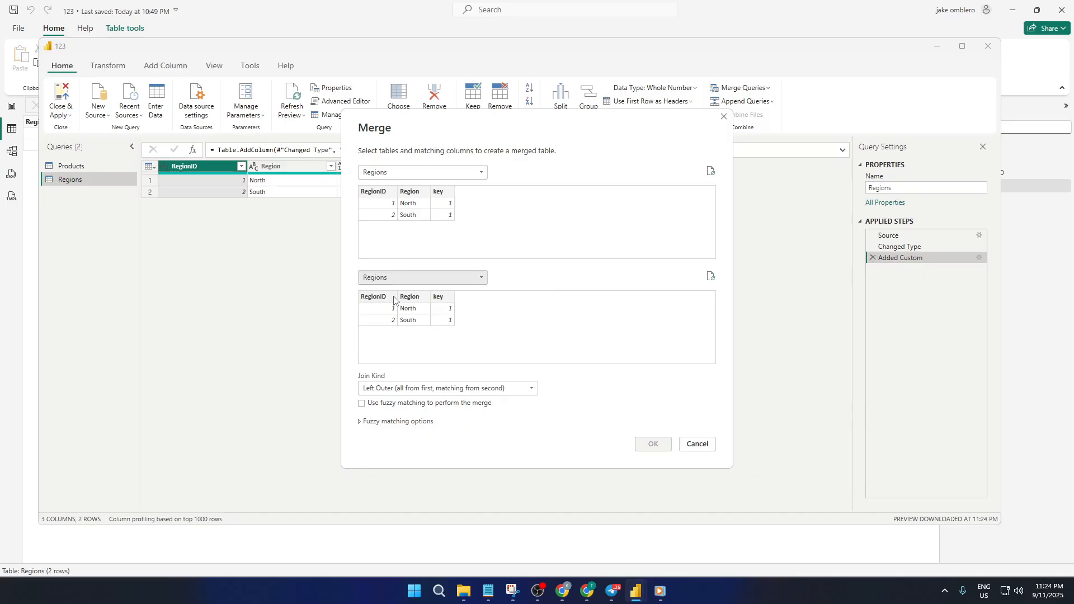
left_click(397, 280)
left_click(398, 290)
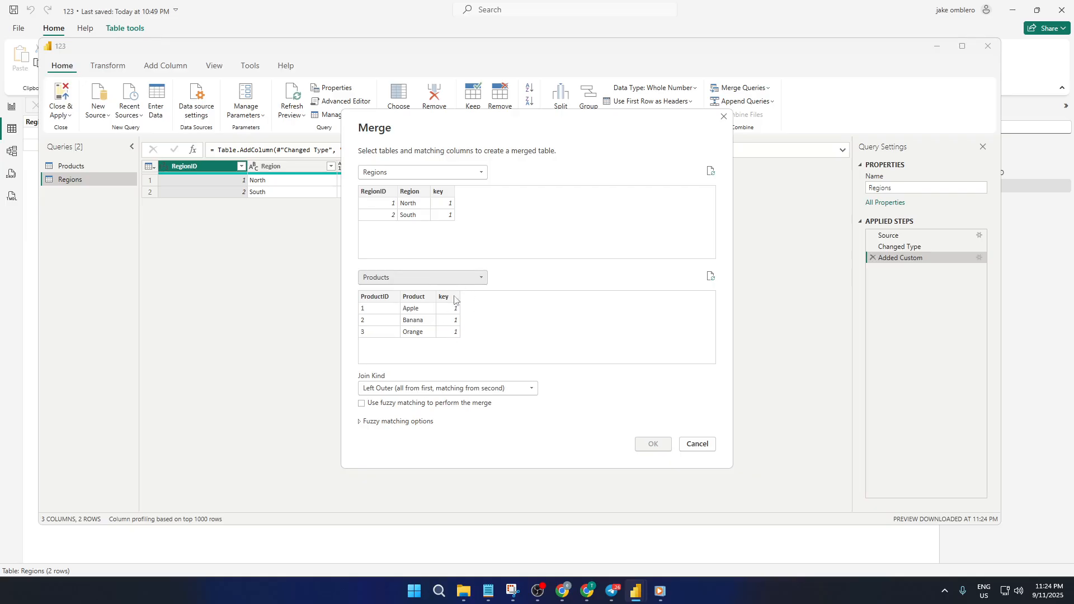
- Set the merge's join kind to Inner (only matching rows) and expand the fuzzy matching options
left_click(464, 392)
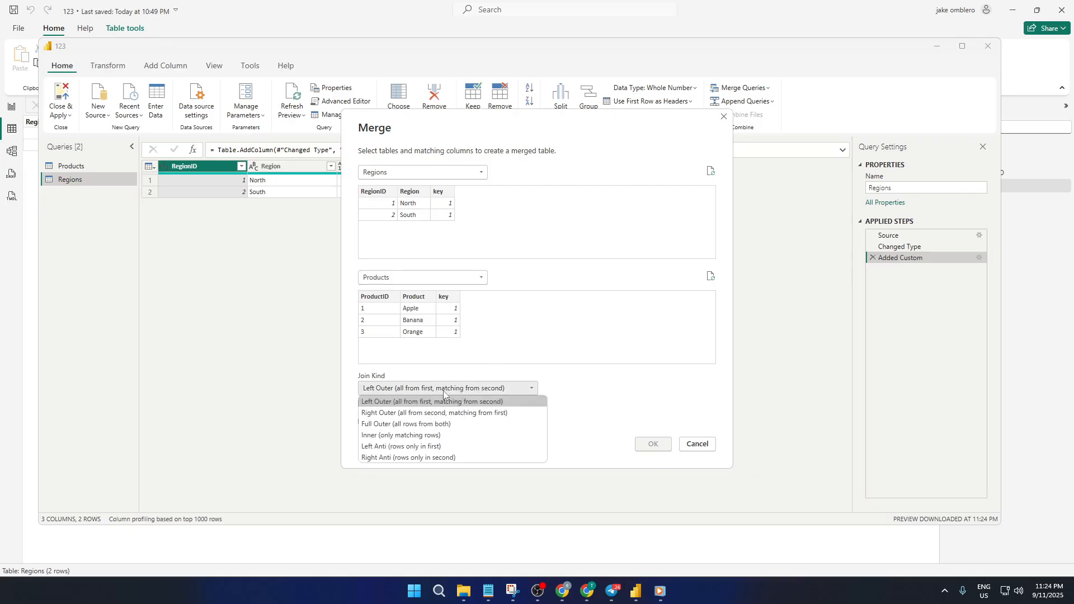
left_click(422, 437)
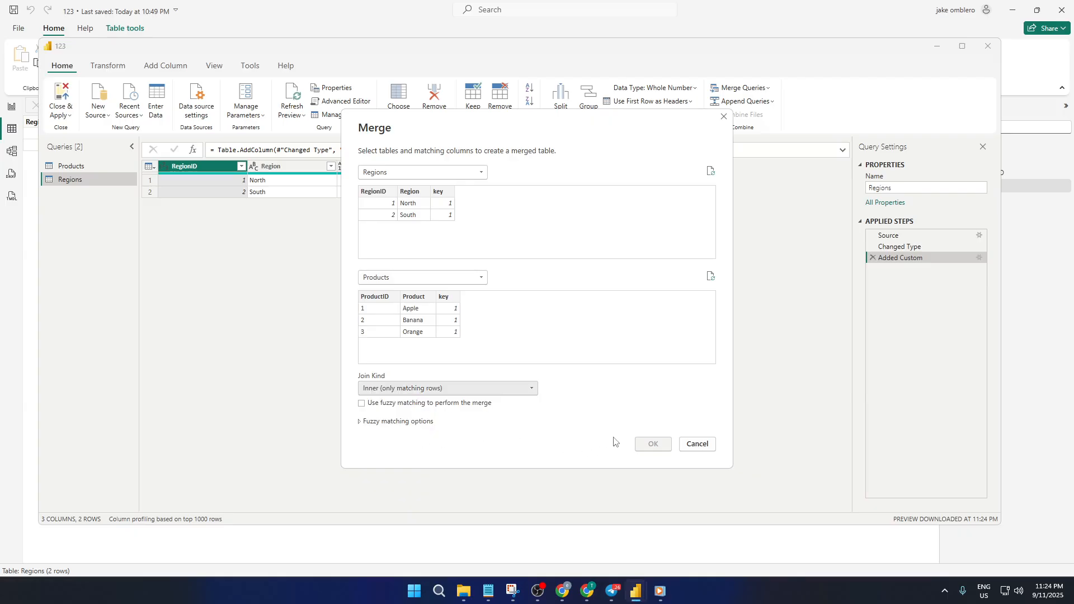
left_click(385, 423)
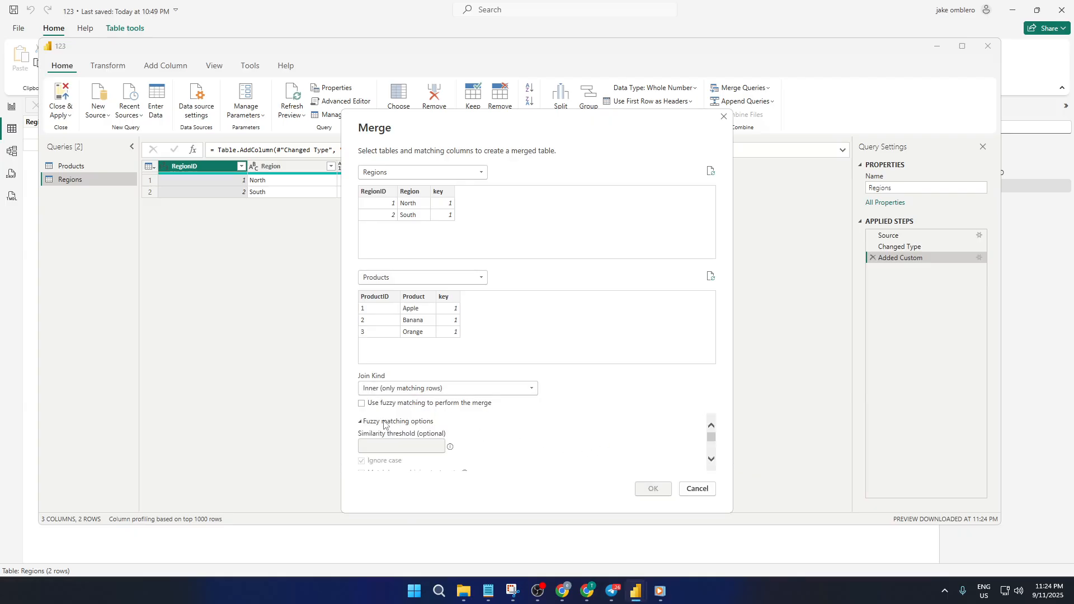